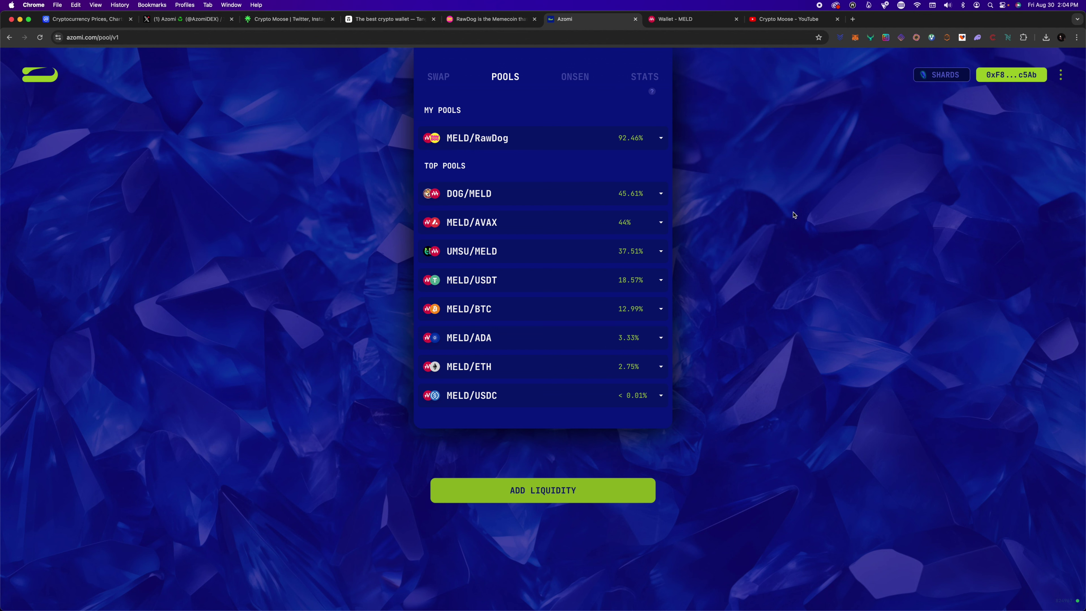
Step: Look over the Crypto Moose YouTube channel's videos and the token swap form on Azomi
left_click(787, 19)
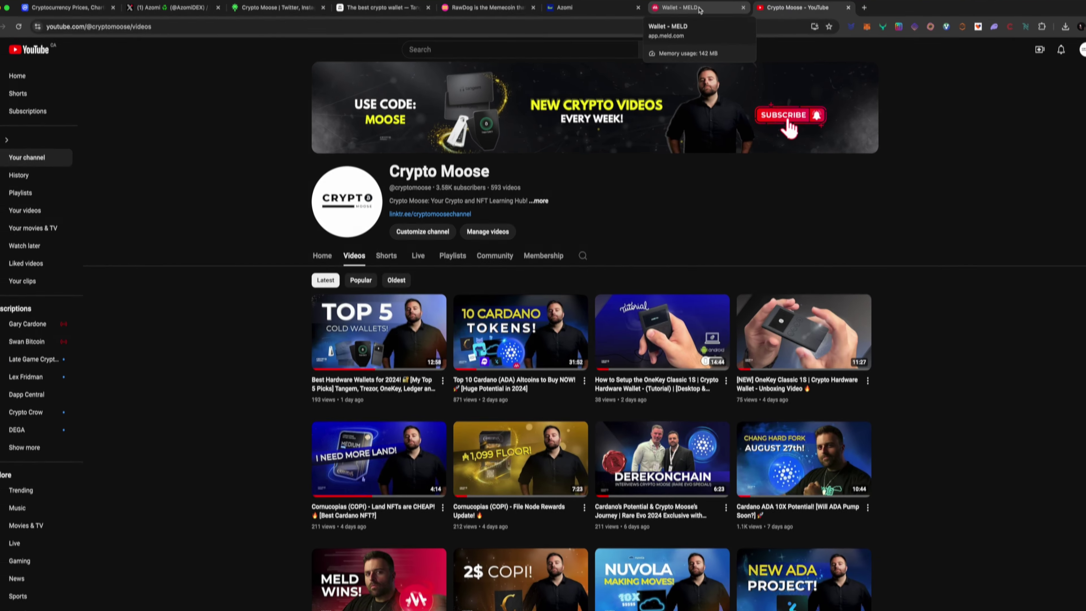
left_click(566, 19)
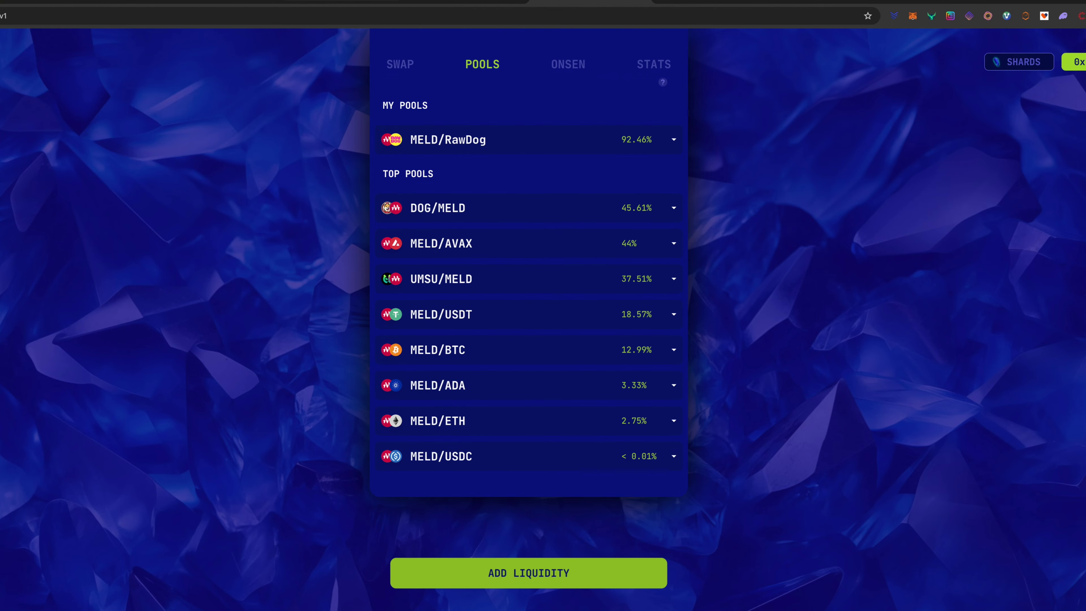
left_click(401, 68)
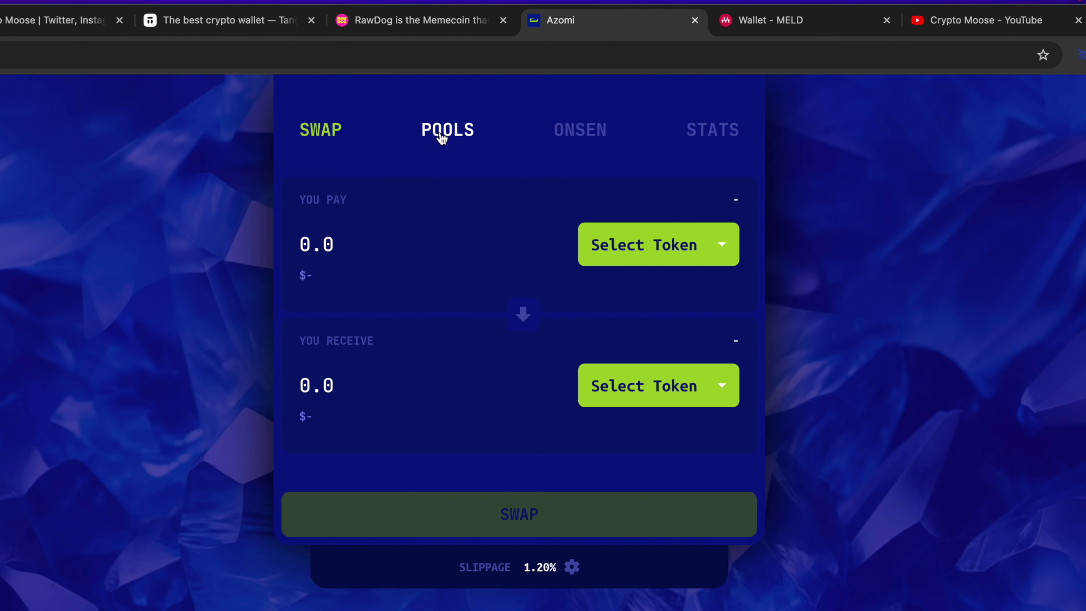
Step: Start adding liquidity to a pool with MELD as the first token and RawDog as the second
left_click(482, 65)
left_click(548, 400)
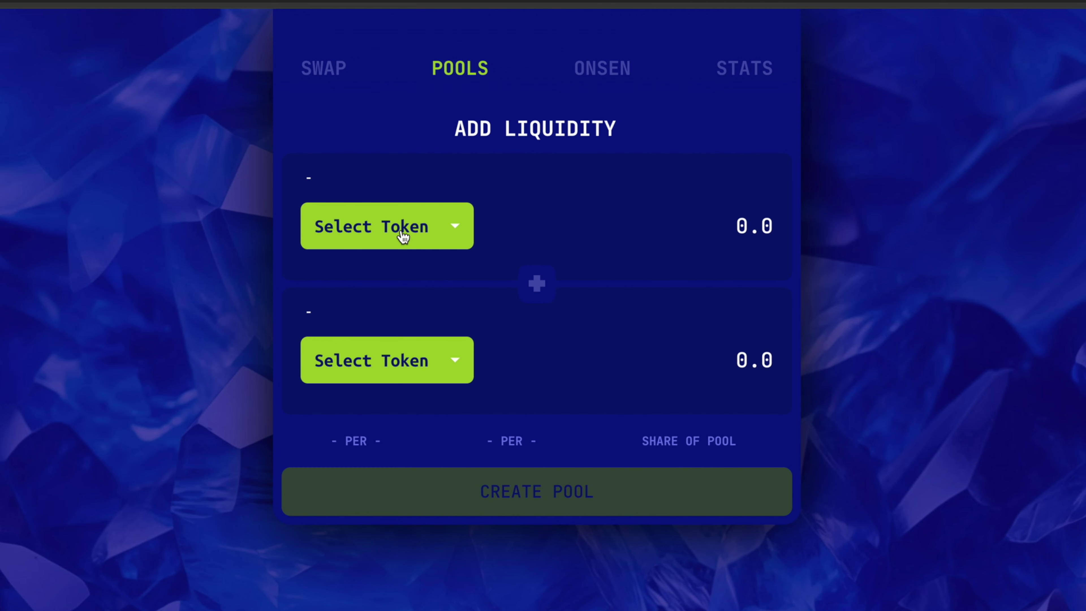
left_click(403, 236)
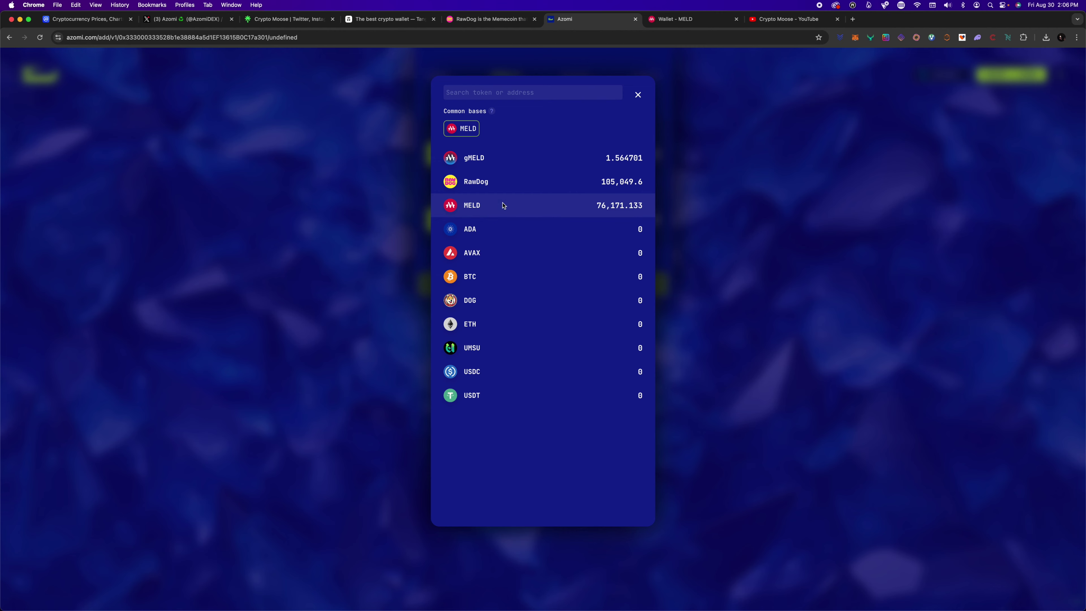
left_click(454, 331)
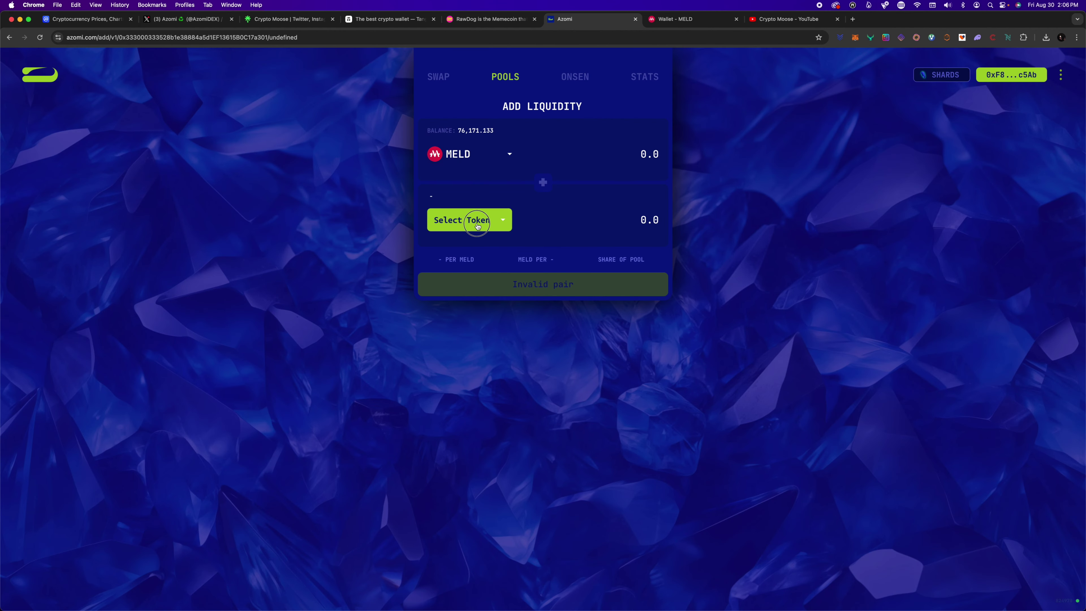
left_click(412, 360)
left_click(505, 179)
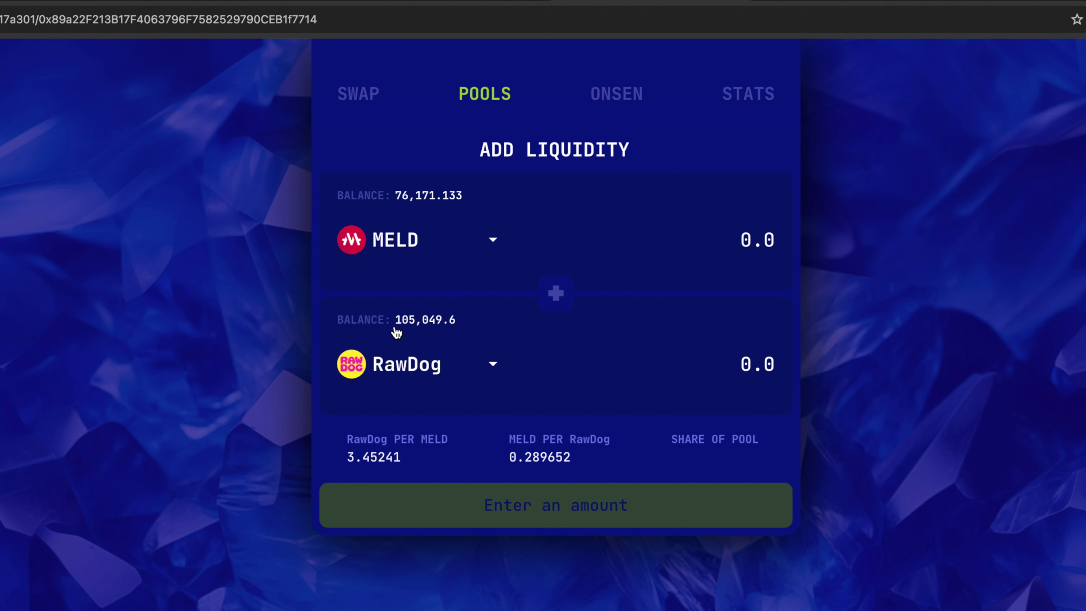
Step: Try the full available MELD and RawDog balances as the liquidity amounts
left_click(419, 328)
left_click(417, 201)
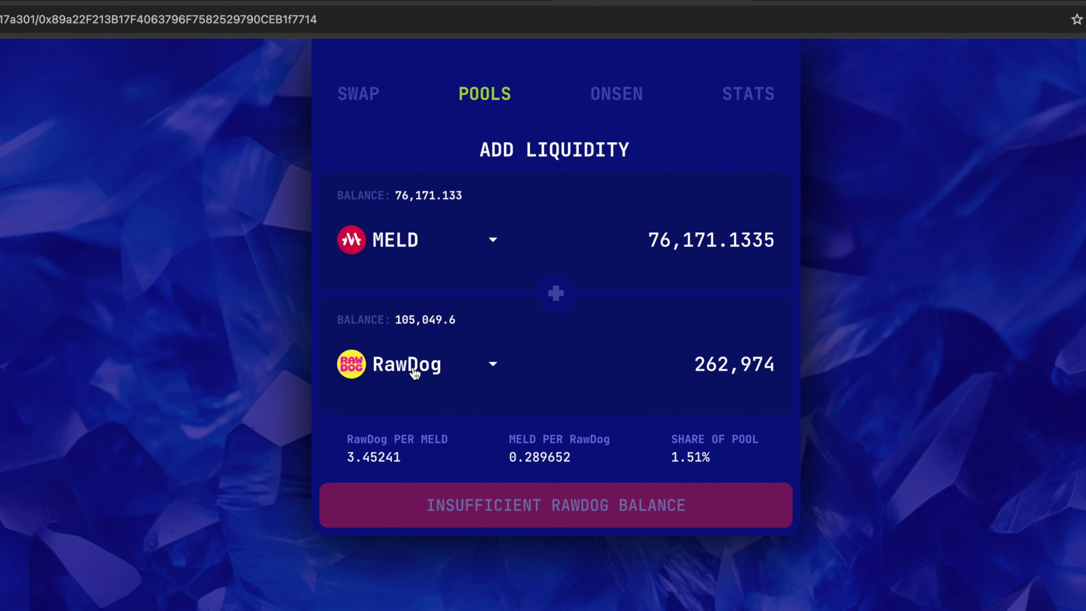
left_click(417, 325)
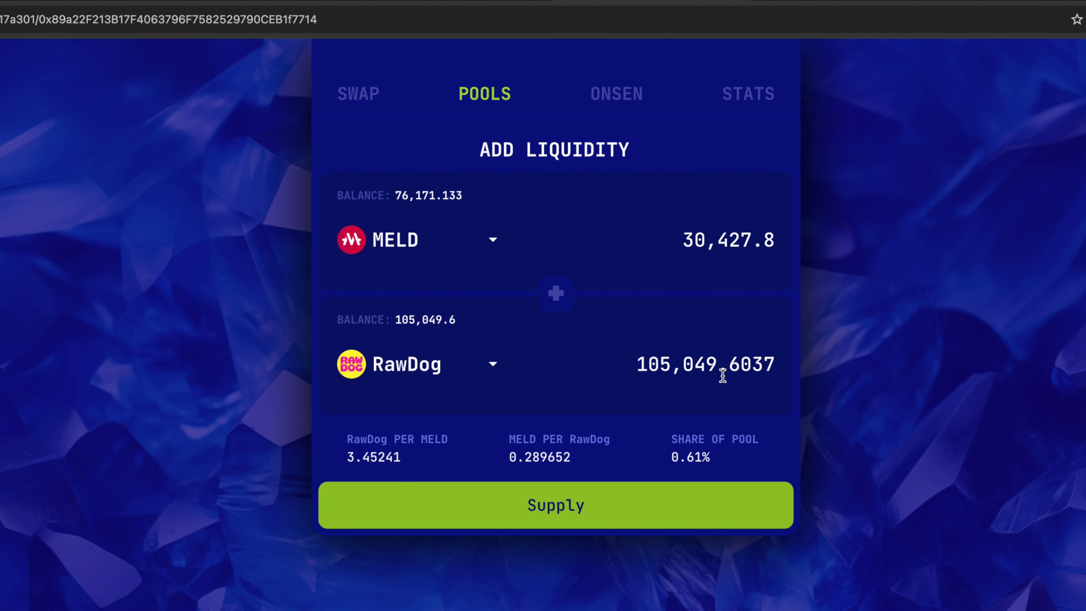
Step: Set the RawDog liquidity amount to 10,000
double_click(693, 359)
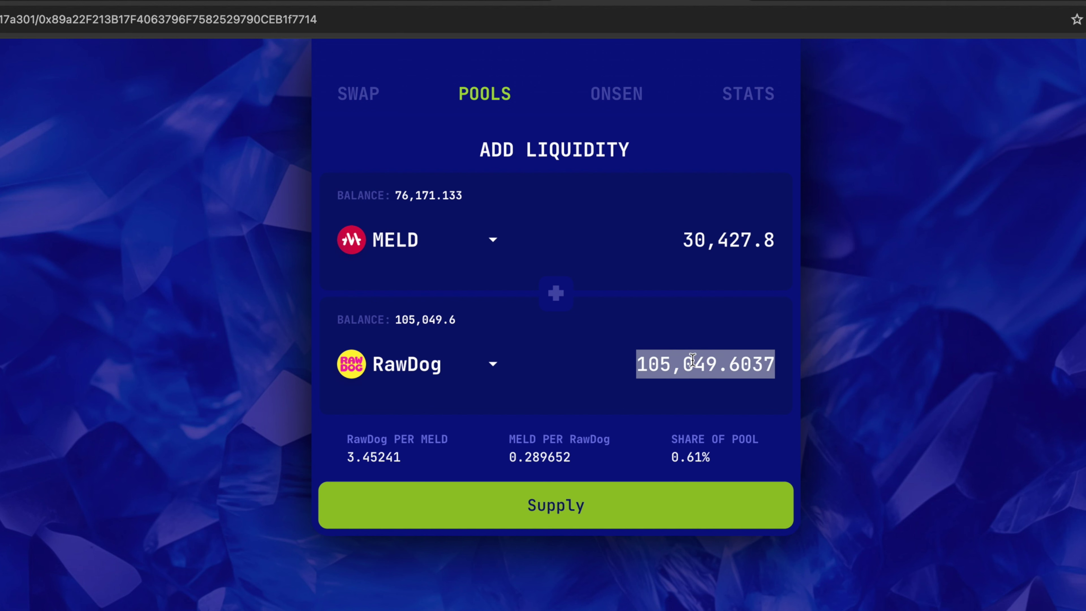
type("10,")
type("00")
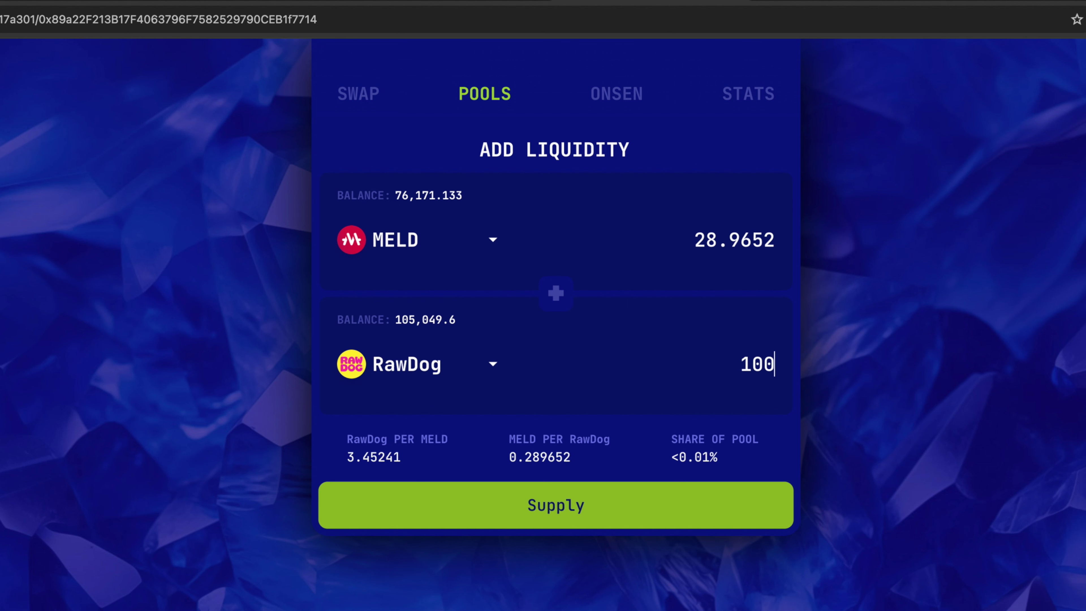
type("0")
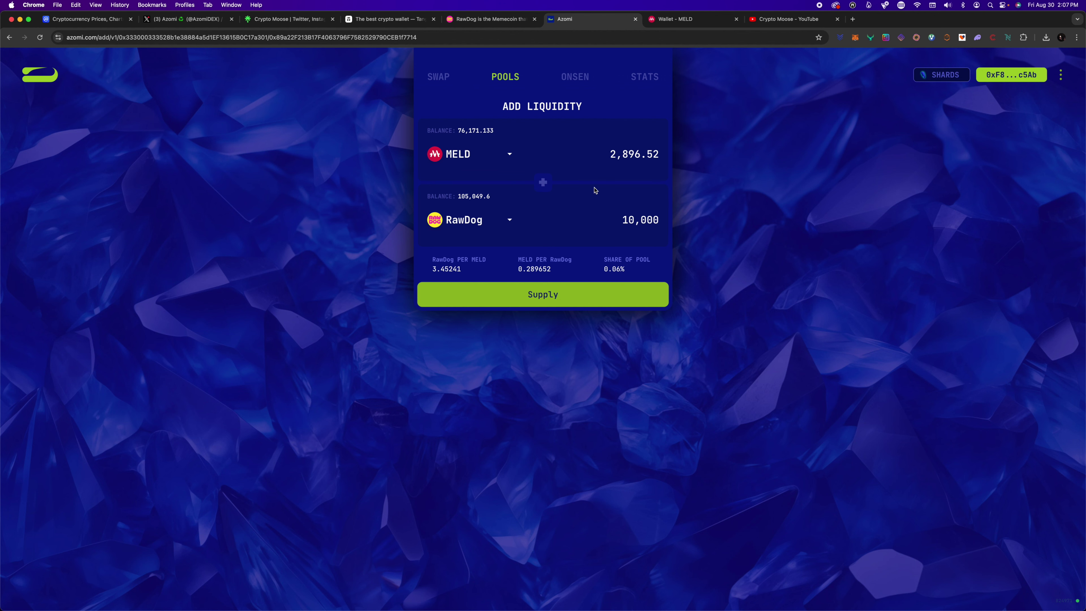
Step: Set the RawDog amount to 5,000 and confirm supplying the MELD/RawDog pair
double_click(646, 219)
type("5000")
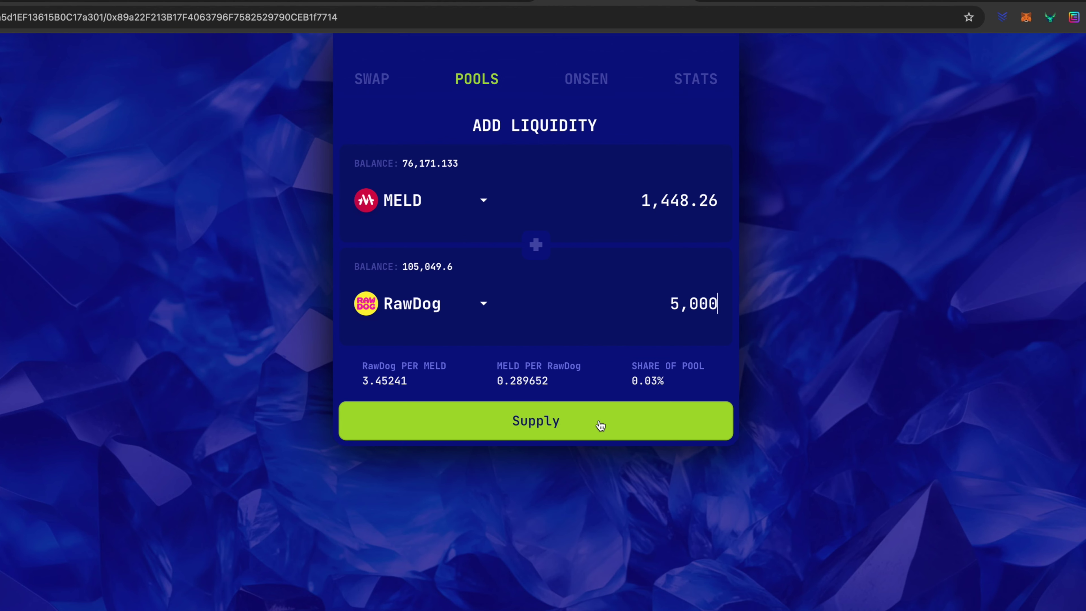
left_click(601, 426)
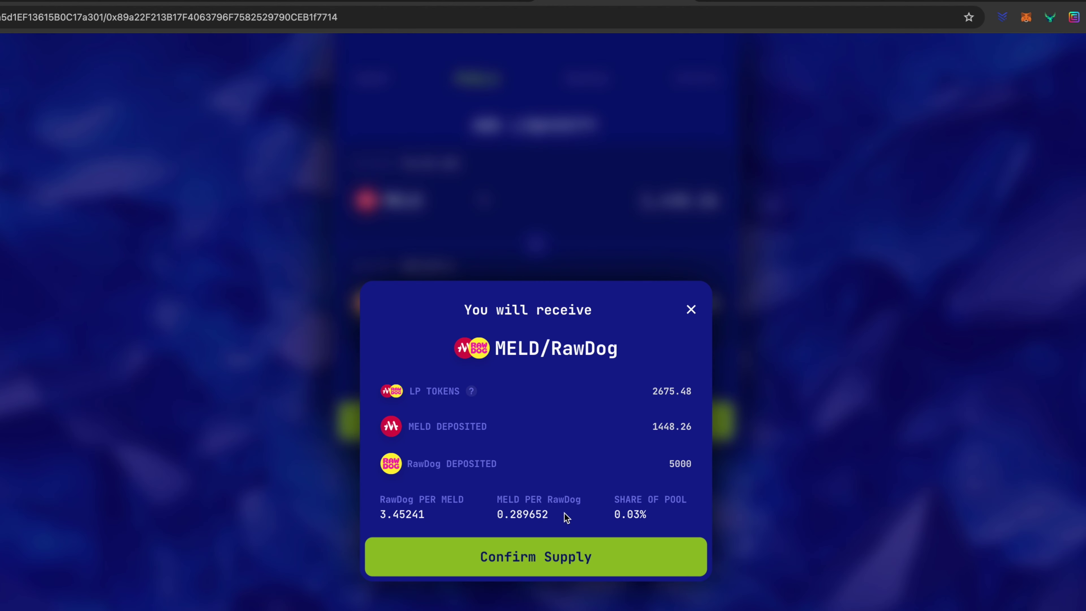
left_click(555, 556)
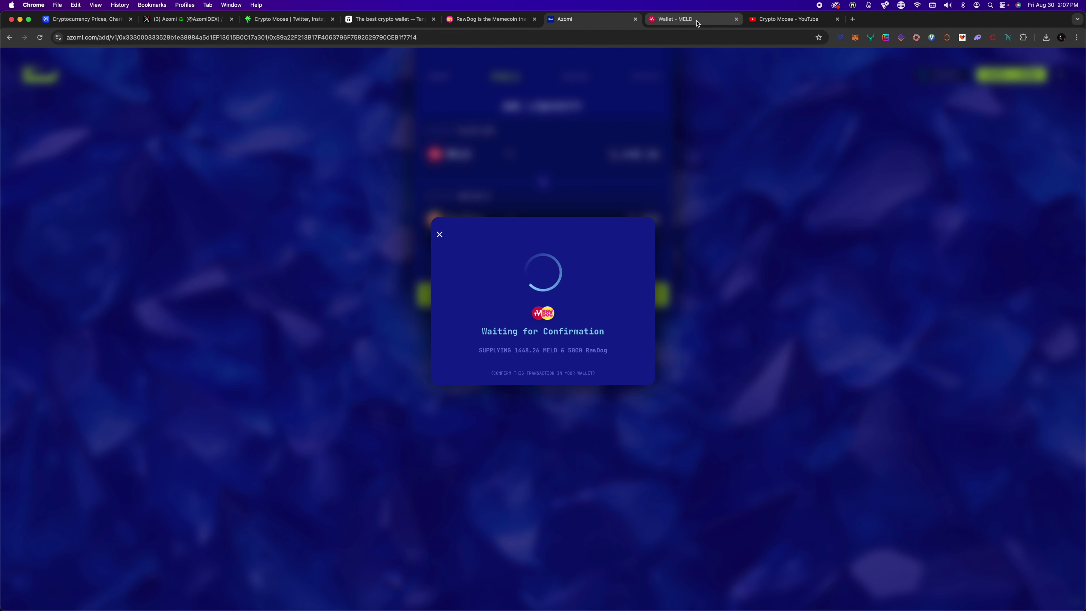
Step: Switch to the MELD wallet, confirm and sign the Azomi transaction, and dismiss the submission notice back on Azomi
left_click(675, 18)
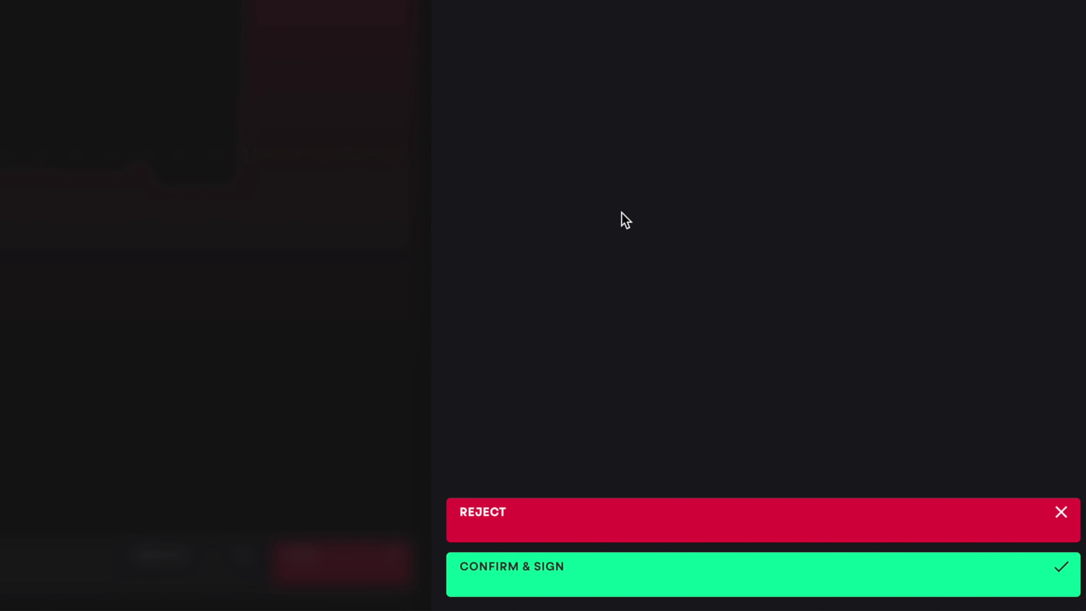
left_click(683, 573)
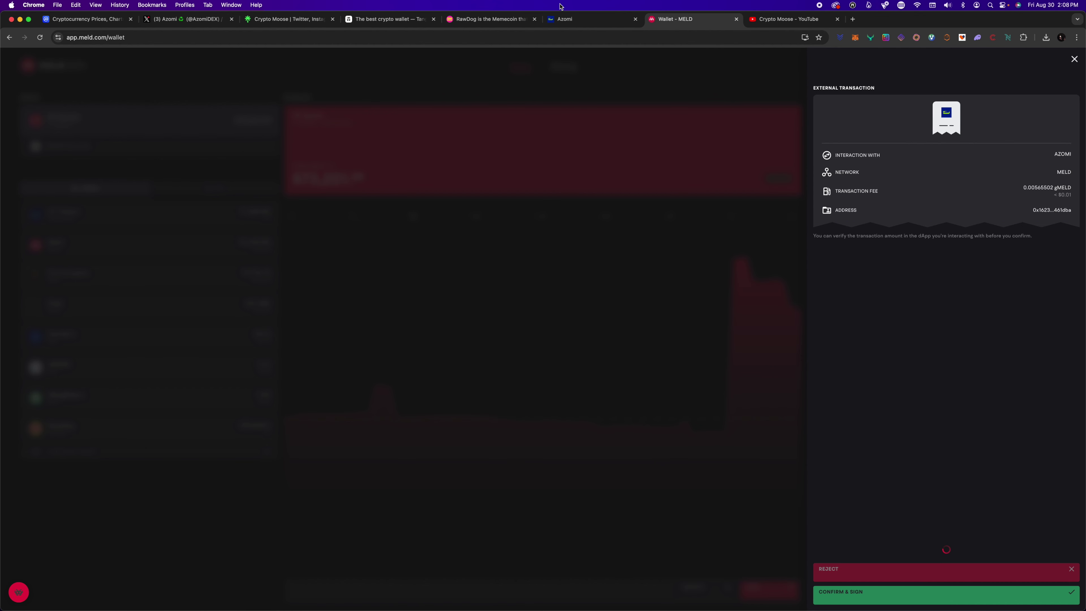
left_click(587, 19)
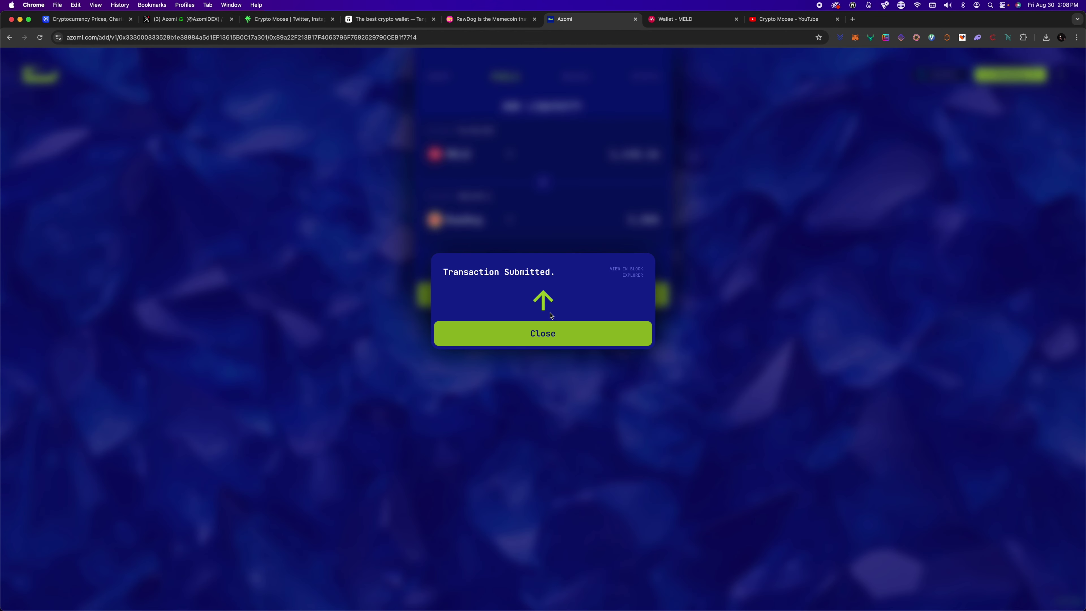
left_click(552, 338)
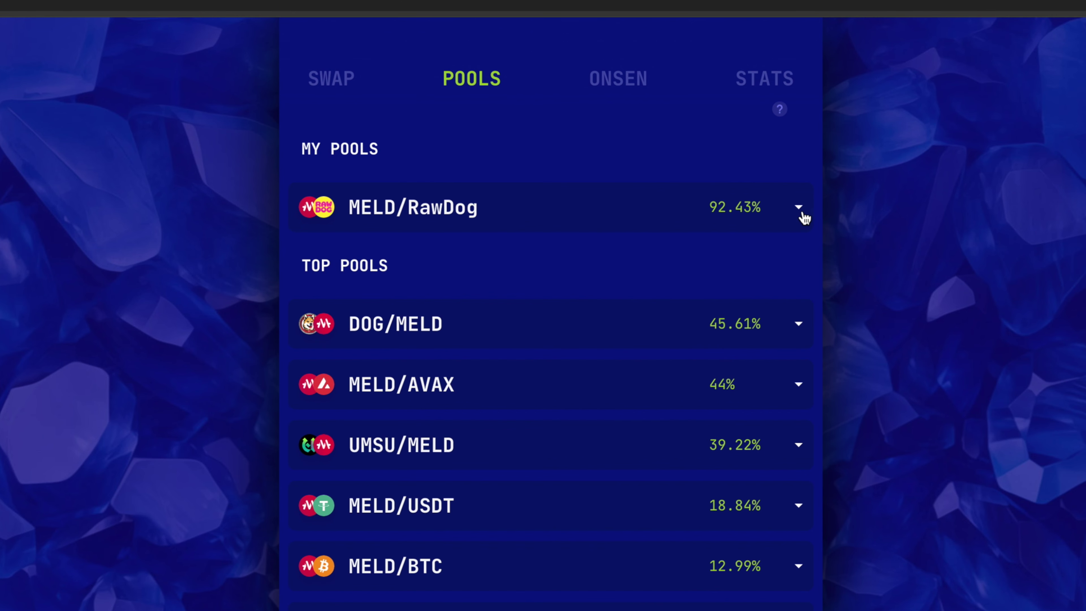
Step: Examine the MELD/RawDog position details under My Pools and the form for adding more liquidity to it
left_click(801, 213)
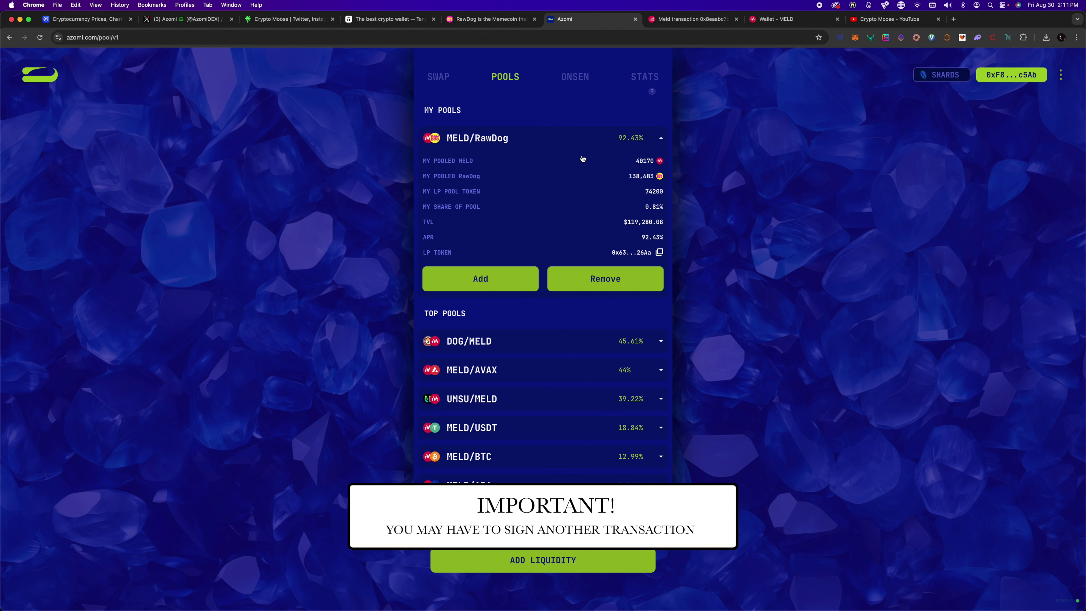
left_click(524, 146)
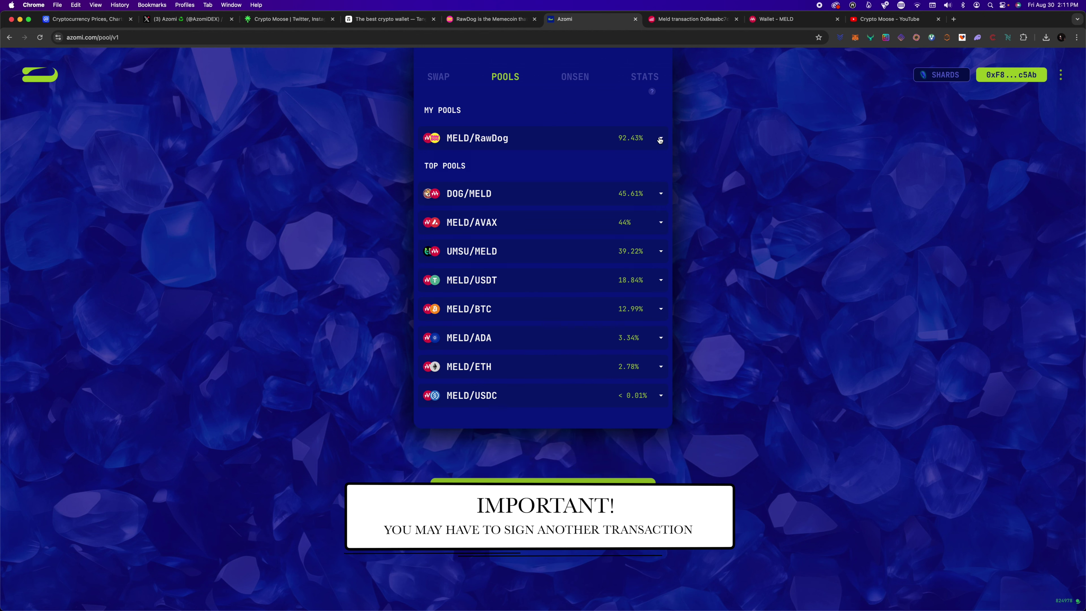
left_click(538, 143)
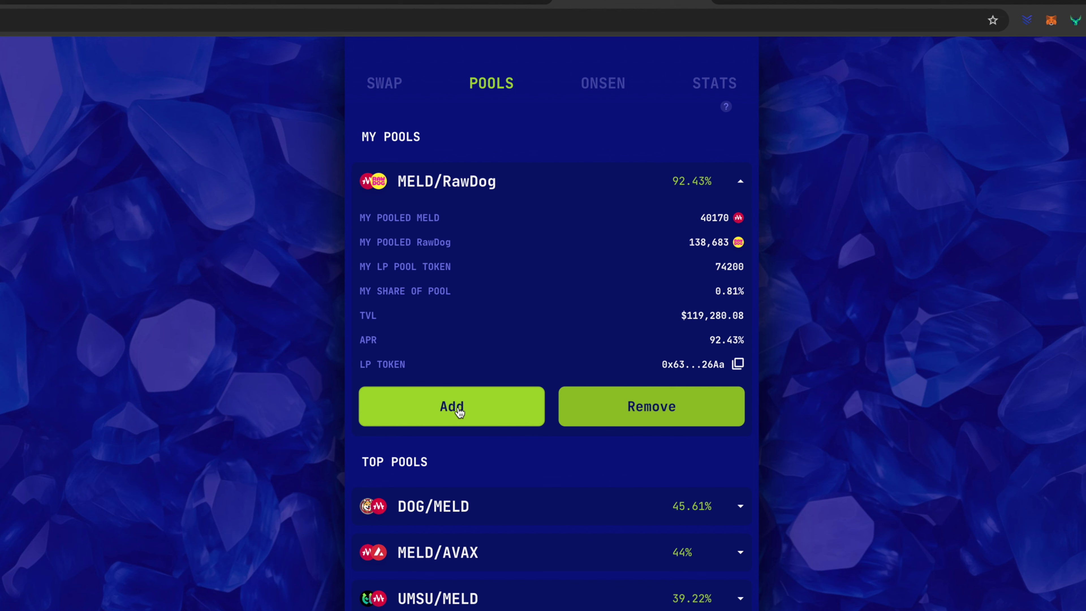
left_click(485, 281)
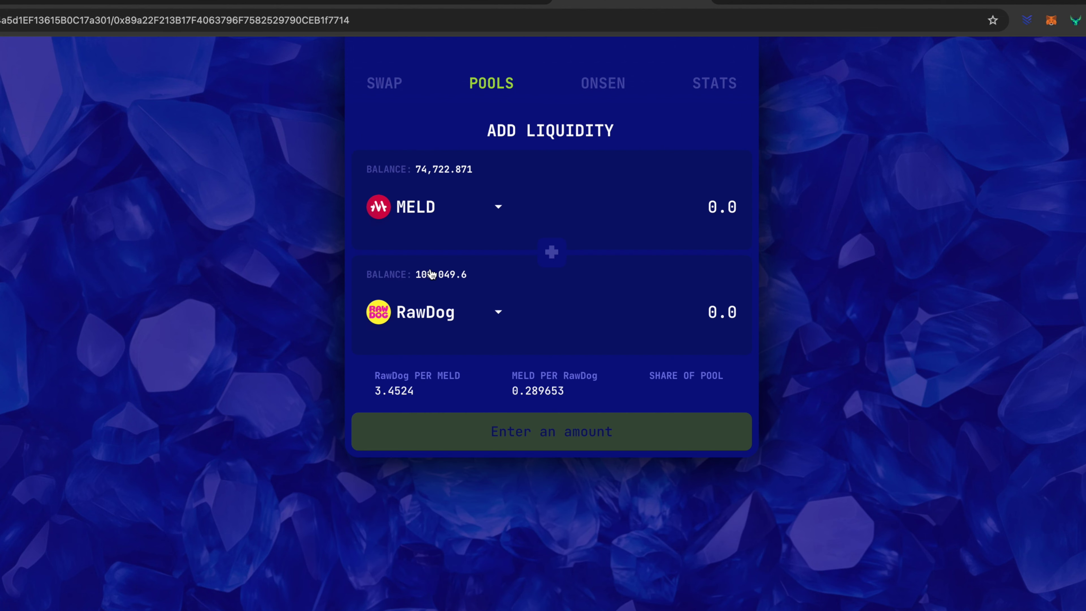
left_click(505, 82)
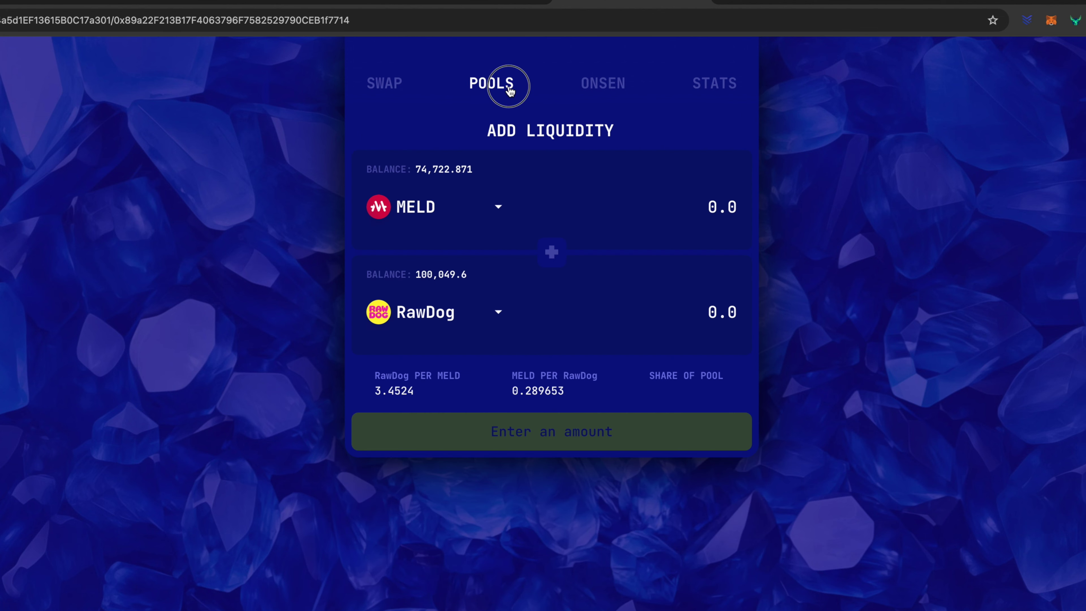
Step: Try removal amounts of 43%, 25%, 45% and 100% for the MELD/RawDog liquidity, and return to the pools list without approving
left_click(634, 183)
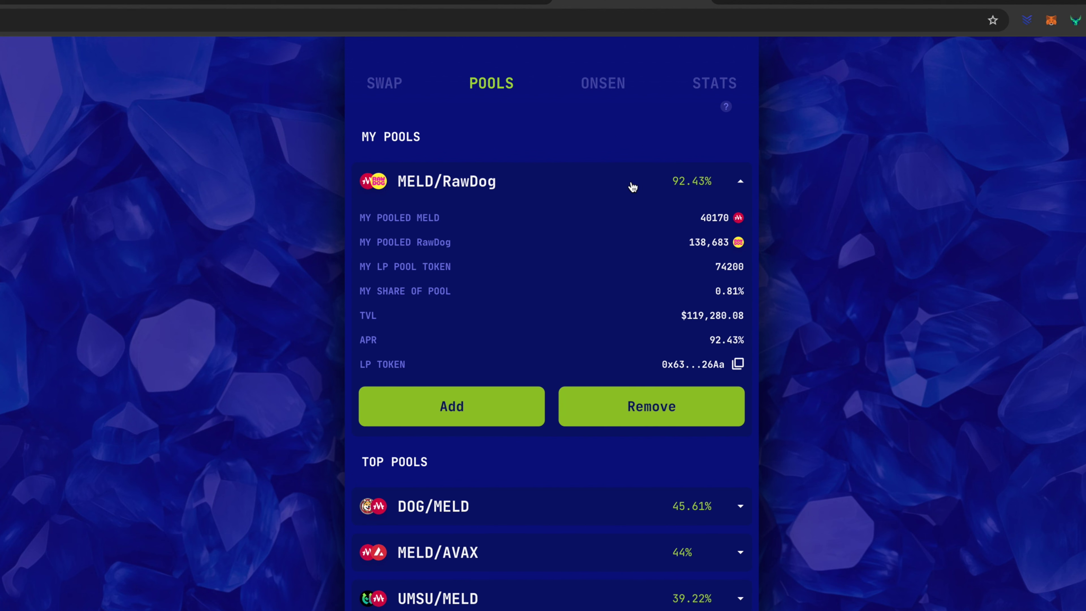
left_click(651, 405)
left_click_drag(376, 235, 528, 236)
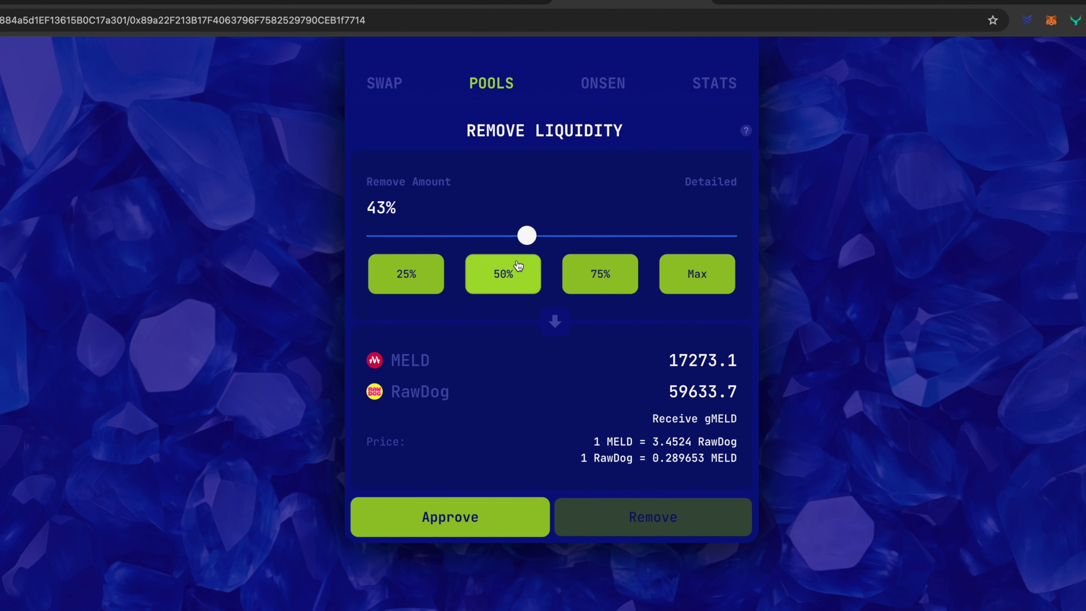
left_click(421, 281)
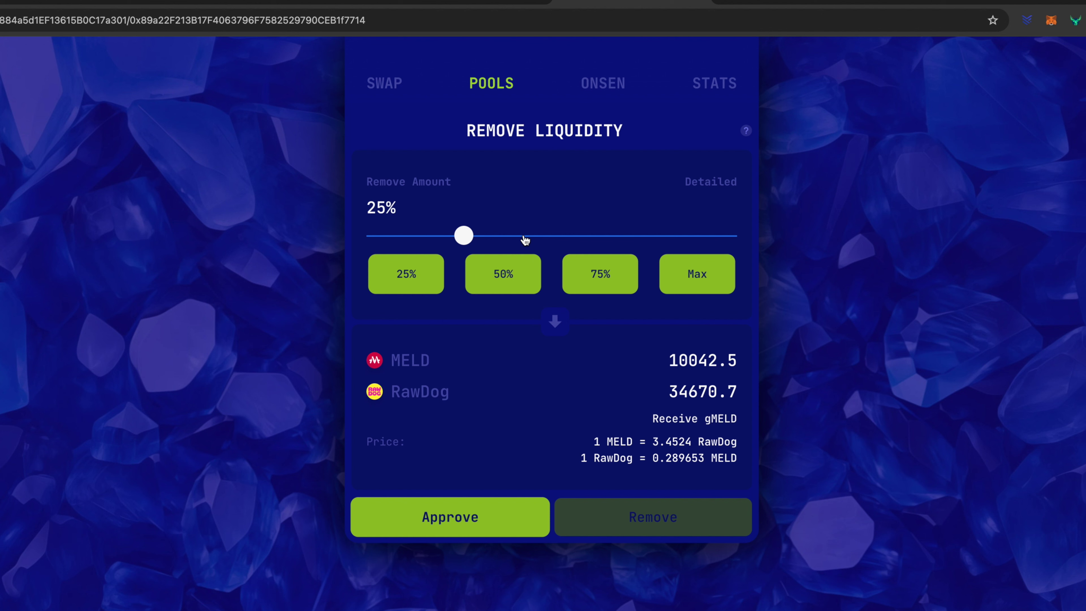
left_click(533, 236)
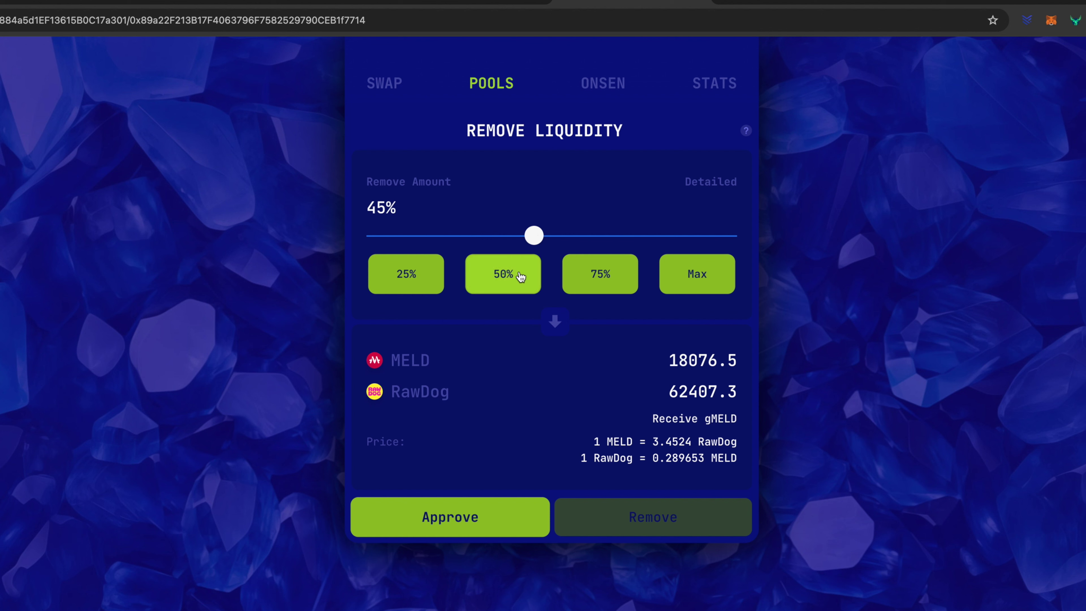
left_click(719, 285)
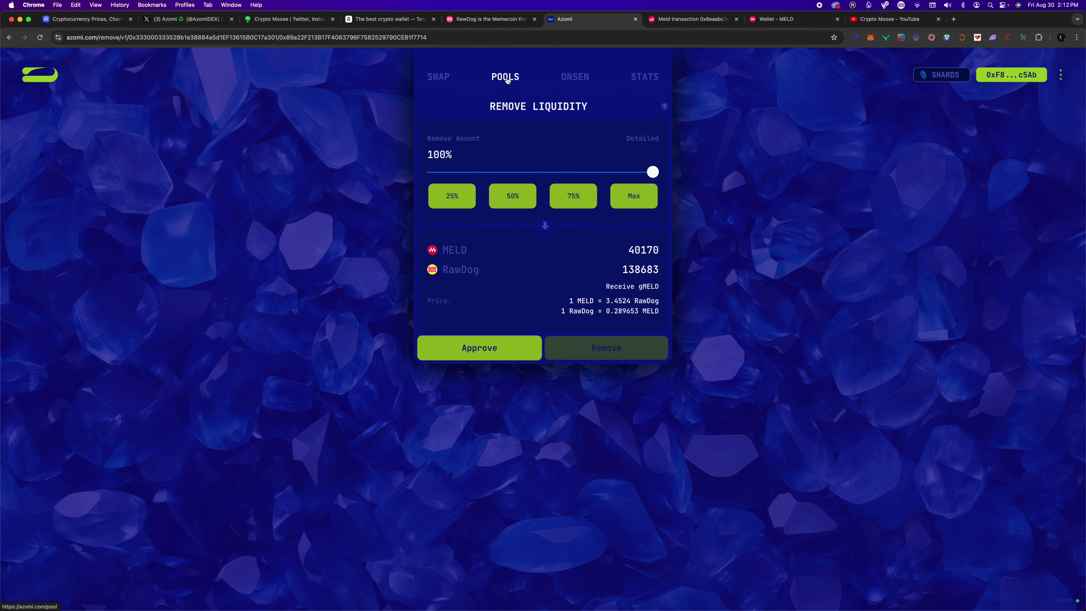
left_click(496, 86)
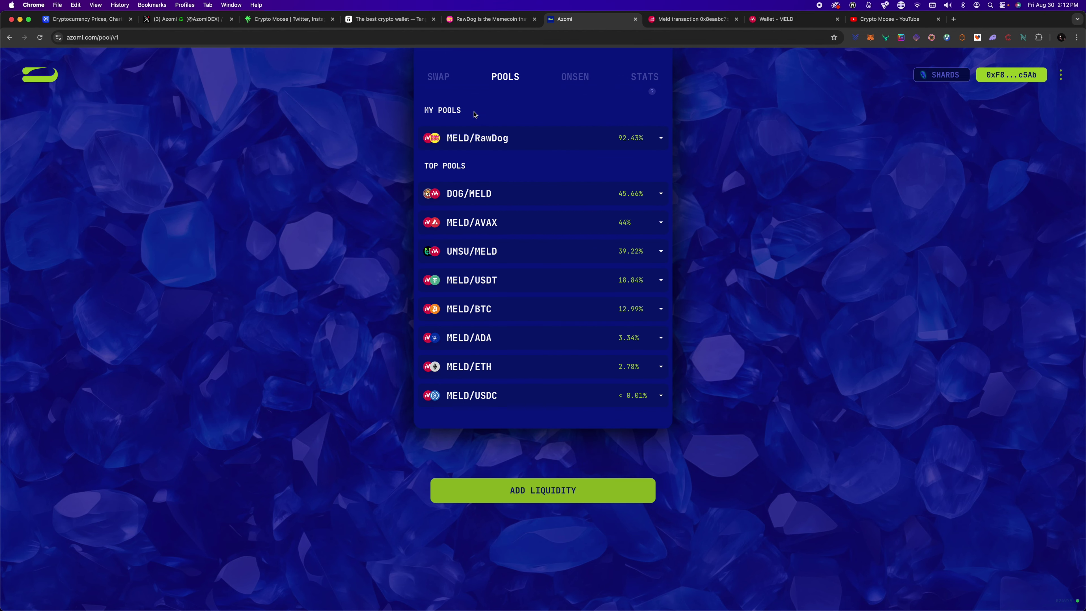
Step: Open the Tangem Wallet order page through the Tangem Wallet / Ring link on the Crypto Moose links page
left_click(287, 19)
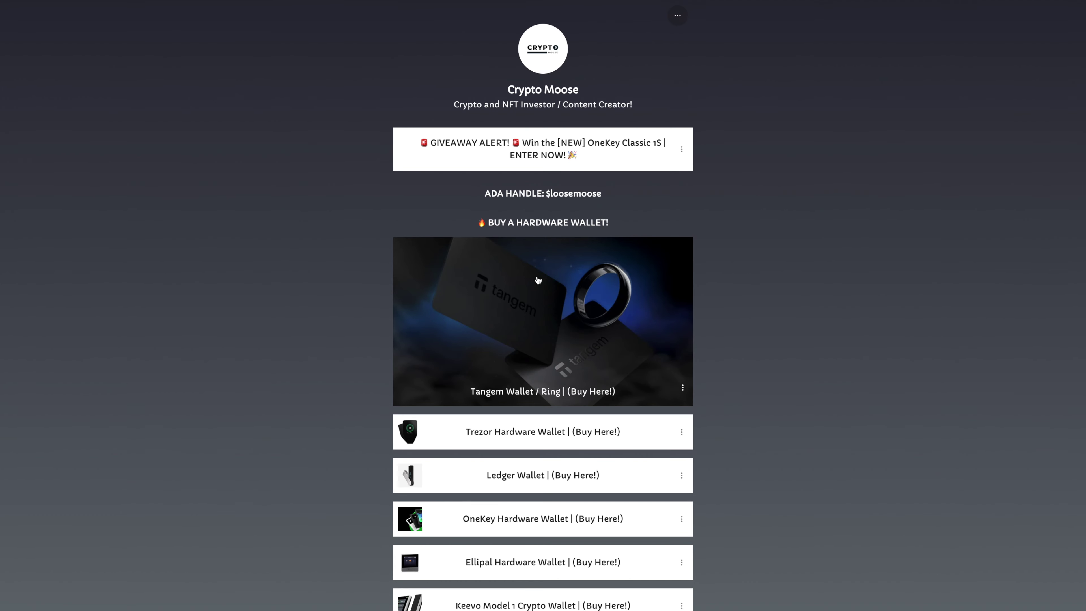
left_click(508, 350)
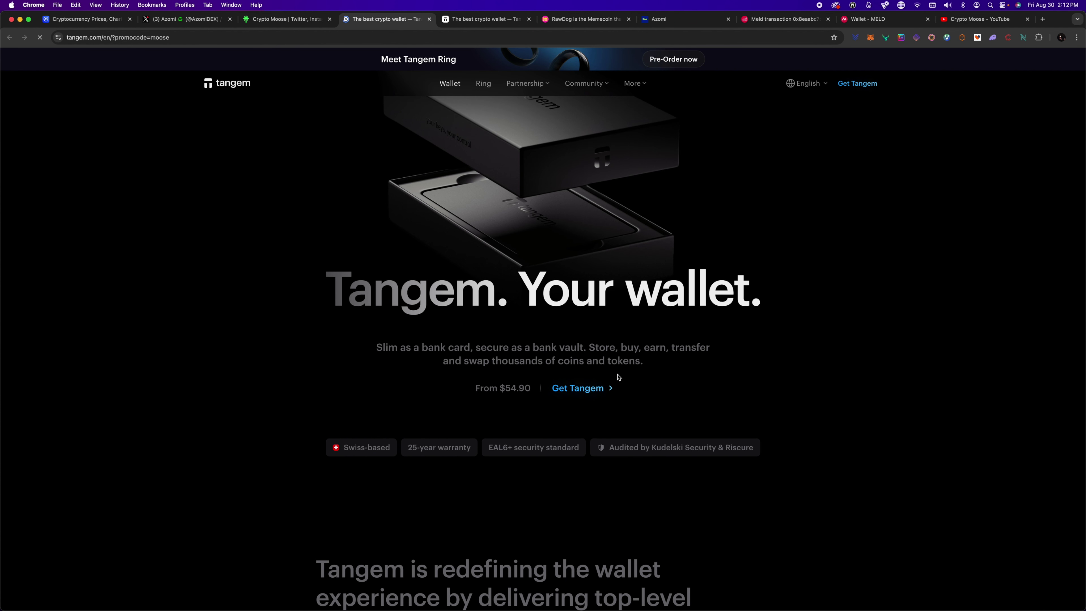
left_click(598, 387)
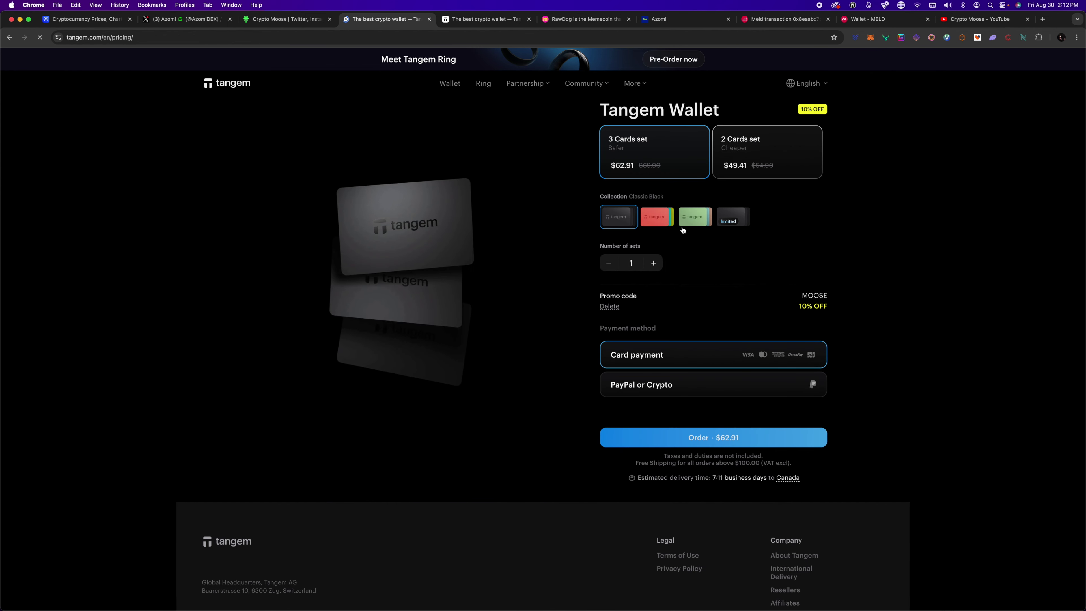
Step: Preview the card collections and choose the 2 Cards set in Classic Black for the Tangem Wallet order
left_click(666, 224)
left_click(618, 217)
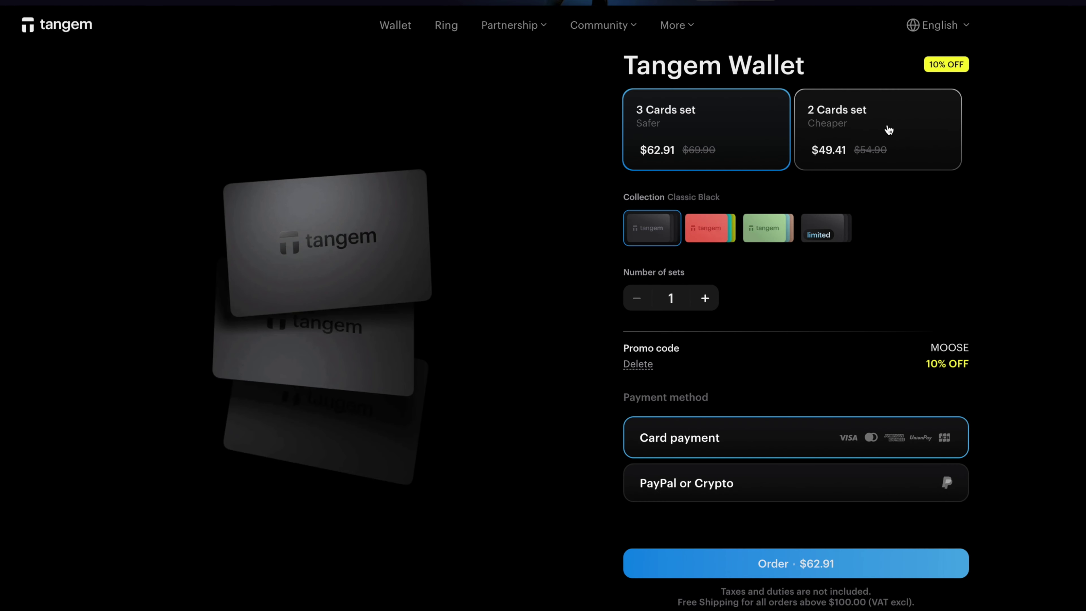
left_click(888, 130)
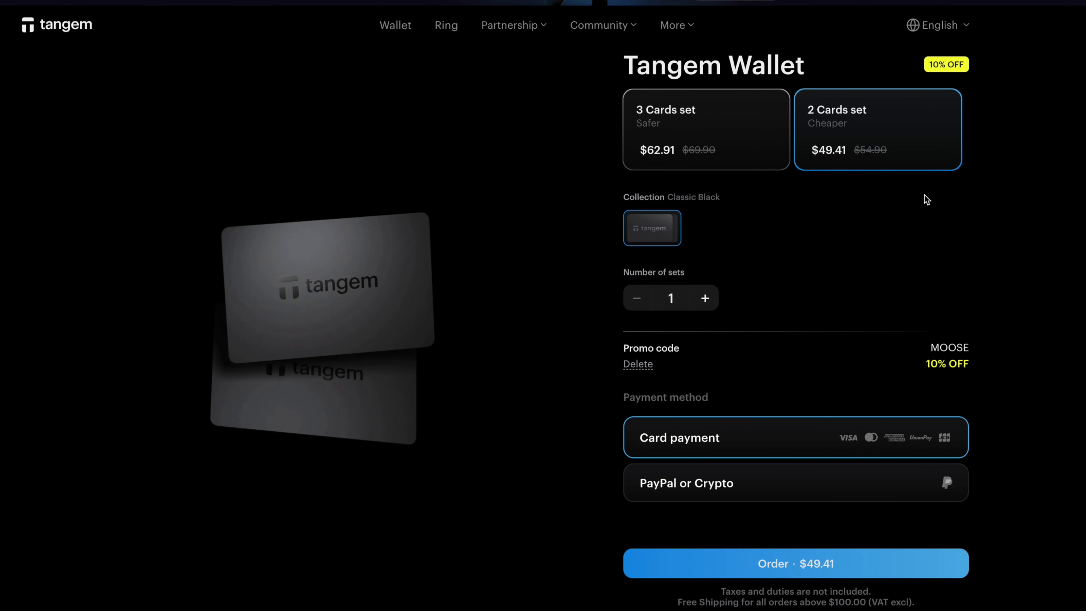
Step: Switch the Tangem Wallet order to the 3 Cards set in the limited-edition Stealth collection
left_click(751, 139)
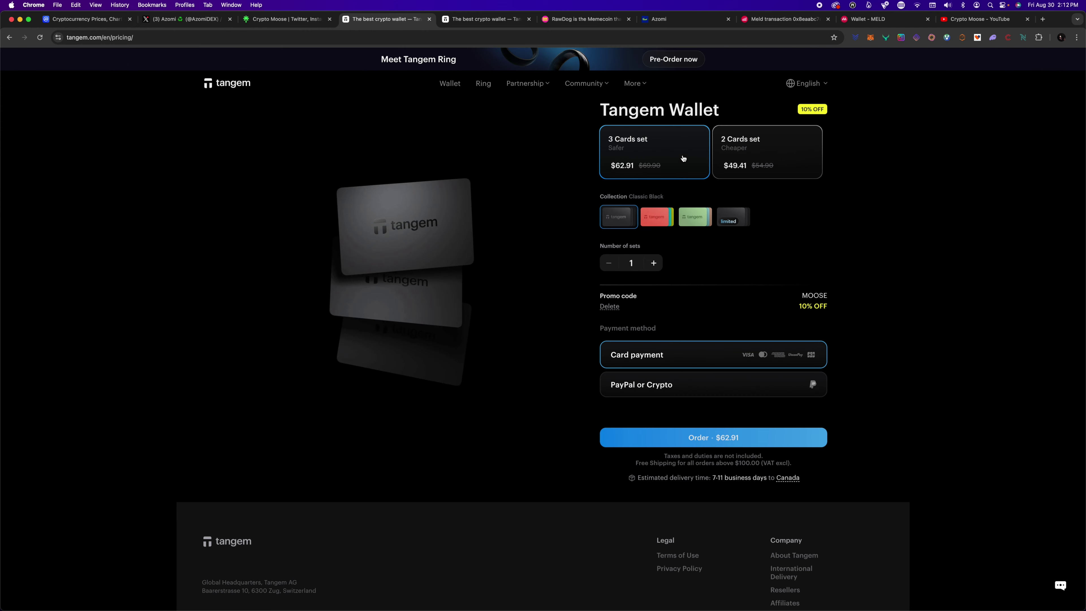
left_click(734, 220)
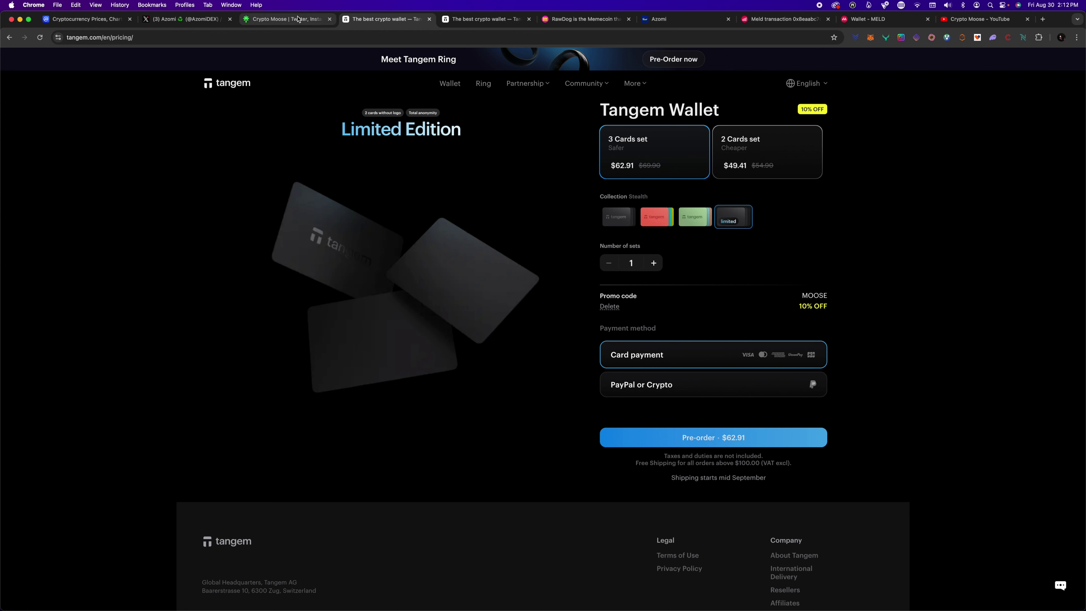
Step: Open the RawDog memecoin website from the New Projects section of the Crypto Moose links page and look over its homepage
left_click(286, 19)
scroll(812, 389, "down", 10)
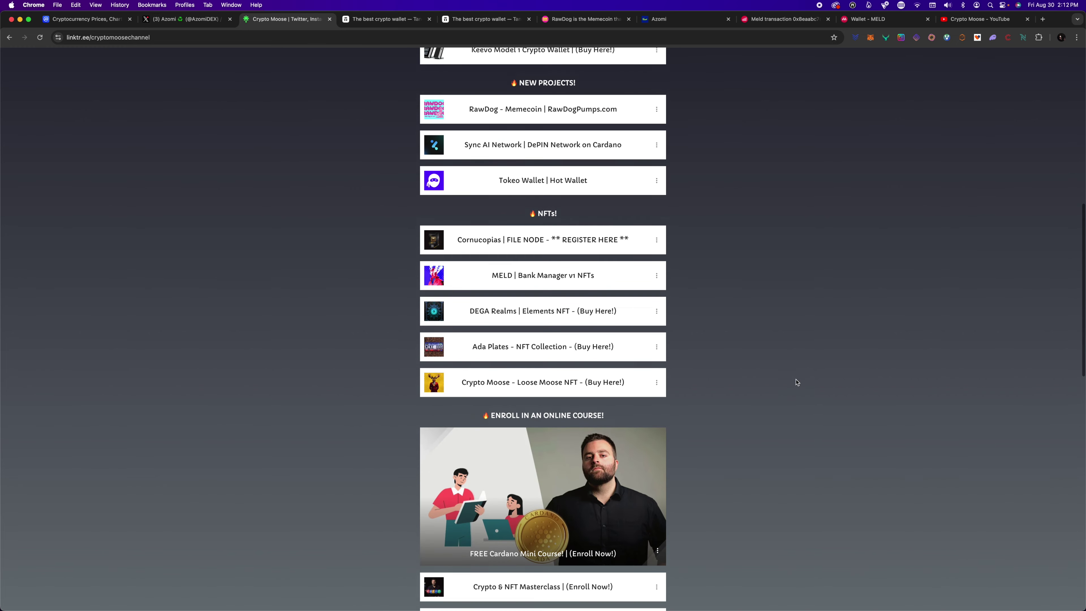
scroll(797, 382, "up", 5)
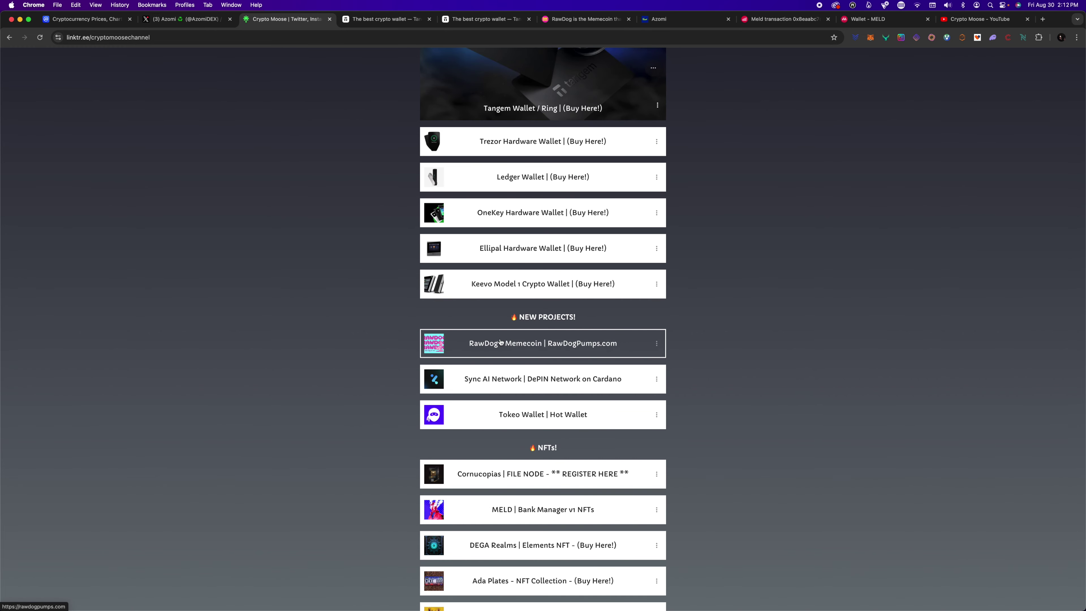
left_click(475, 344)
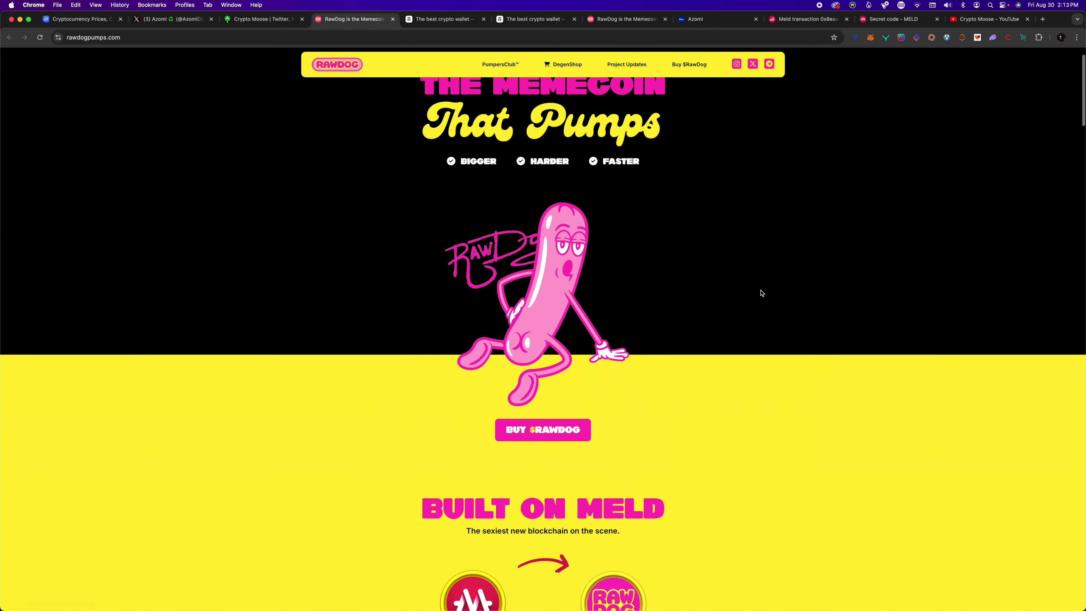
scroll(761, 293, "down", 10)
scroll(798, 322, "up", 15)
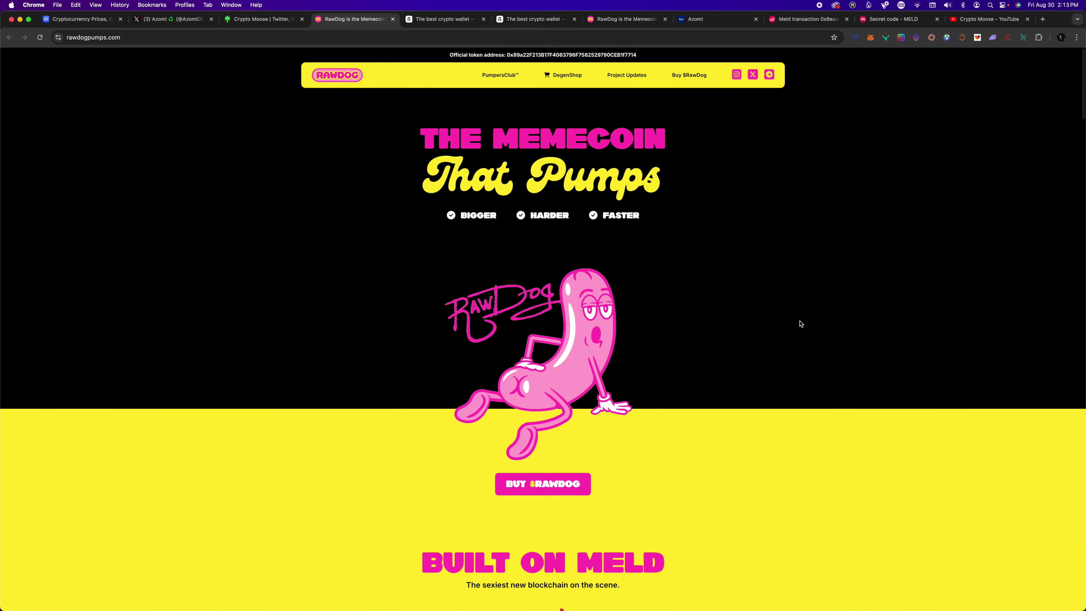